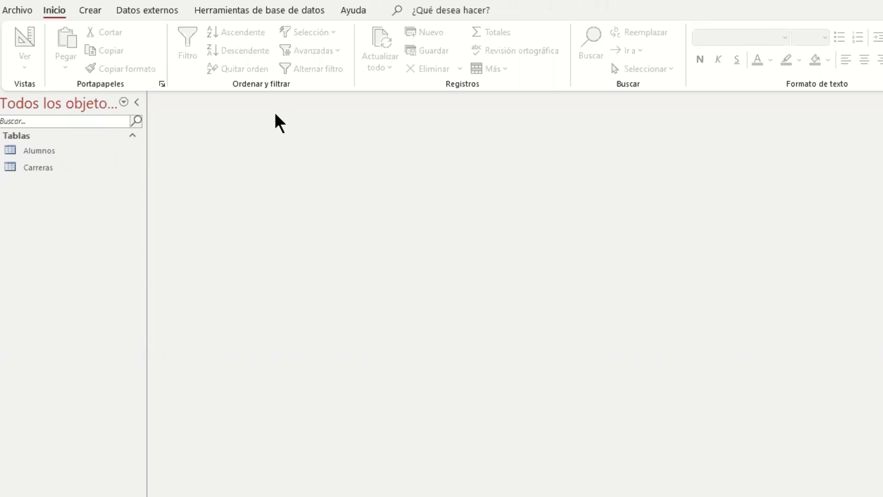
Step: Start importing external data from an Excel file
{"action": "left_click", "coordinate": [159, 11]}
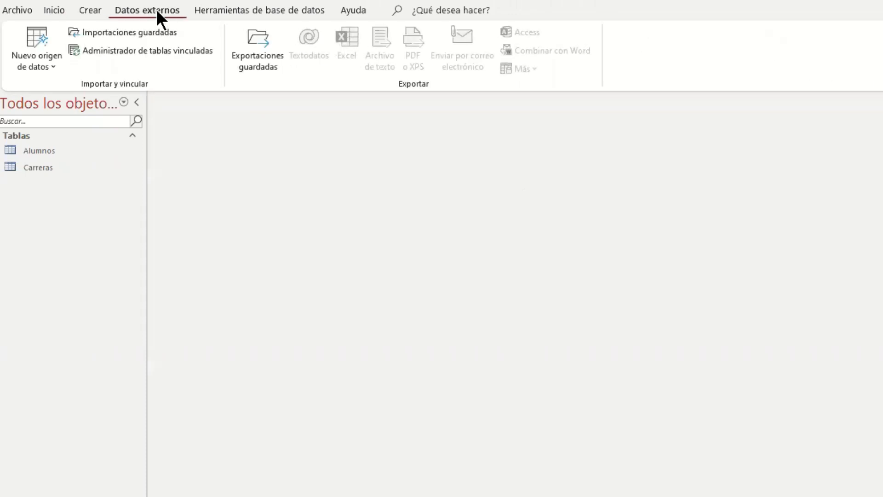
{"action": "left_click", "coordinate": [53, 62]}
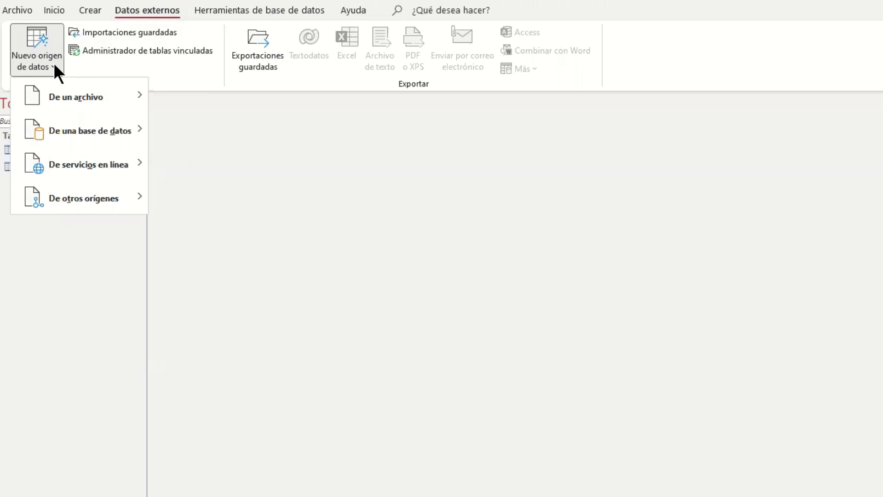
{"action": "mouse_move", "coordinate": [107, 97]}
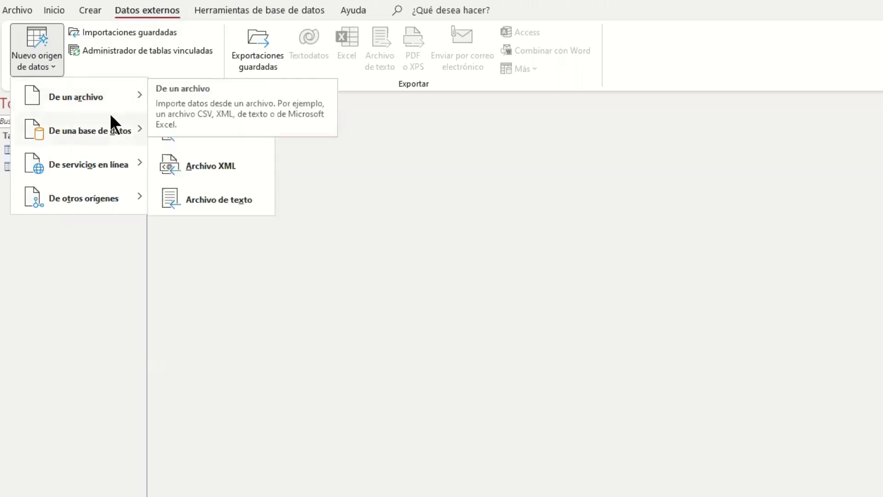
{"action": "mouse_move", "coordinate": [110, 126]}
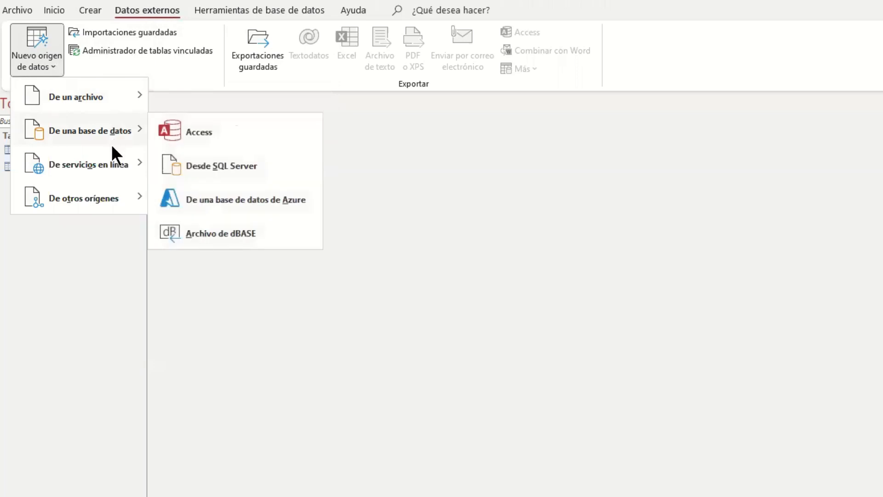
{"action": "mouse_move", "coordinate": [110, 165]}
{"action": "mouse_move", "coordinate": [115, 195]}
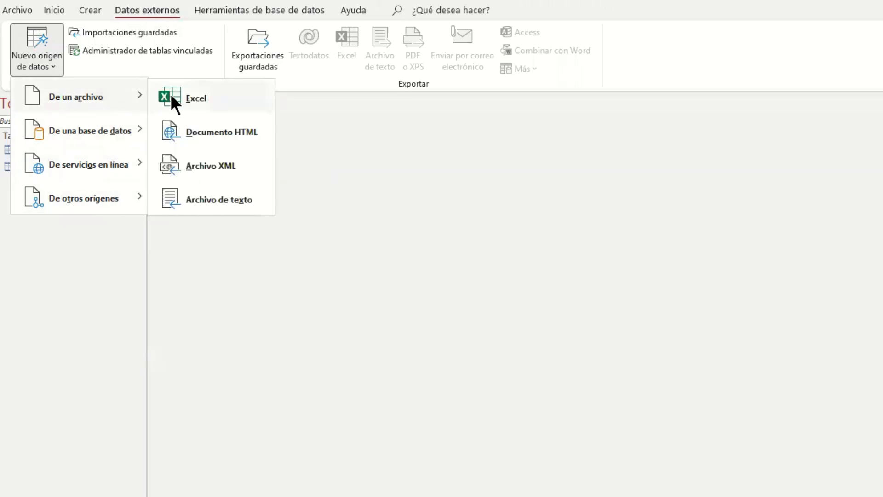
{"action": "left_click", "coordinate": [178, 95]}
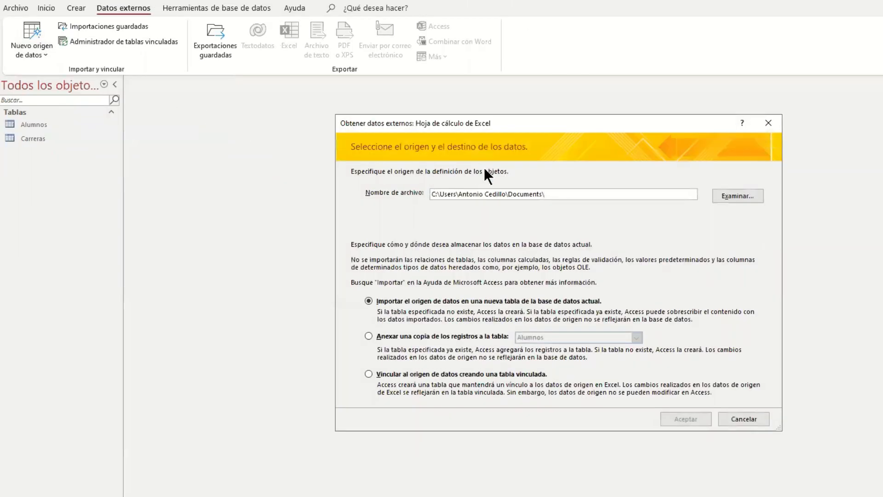
{"action": "left_click_drag", "start_coordinate": [491, 128], "coordinate": [481, 115]}
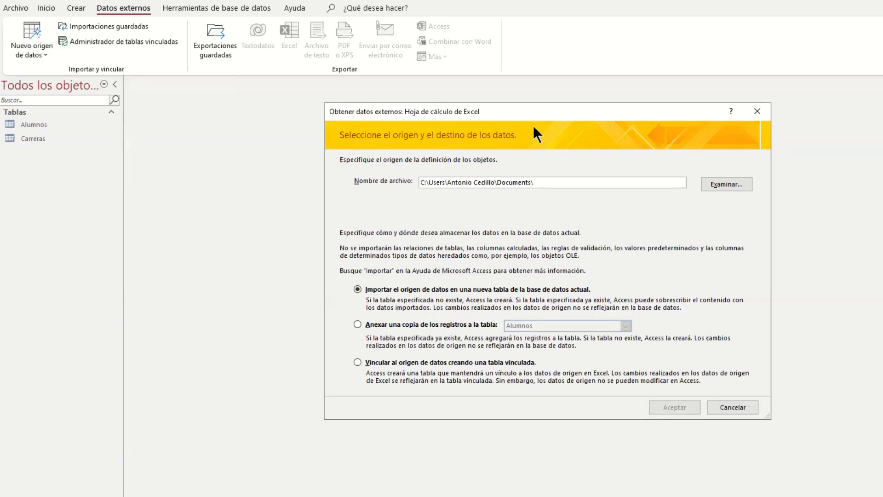
Step: Choose origenAlumno.xlsx from the Desktop as the source and import it into a new table of the current database
{"action": "left_click", "coordinate": [723, 185]}
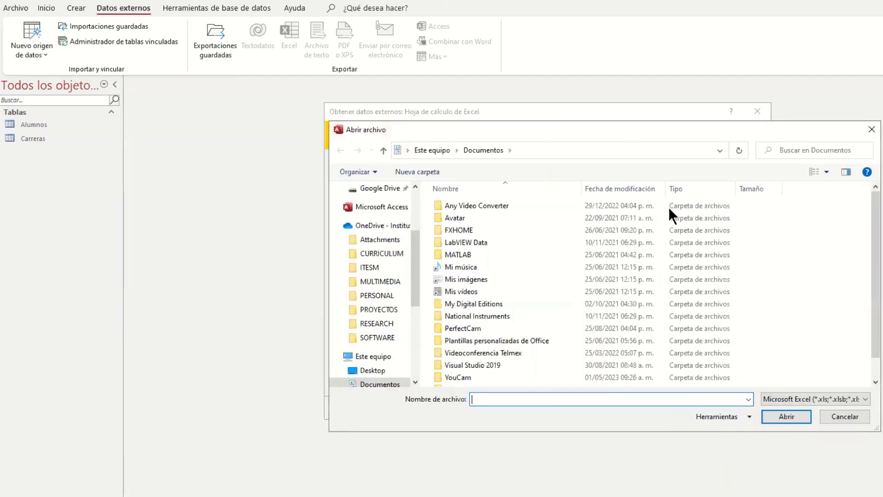
{"action": "left_click", "coordinate": [374, 371]}
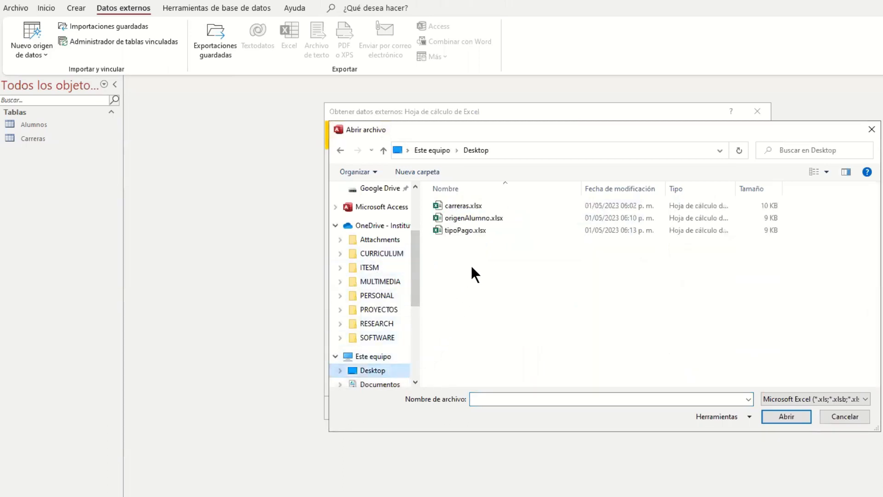
{"action": "left_click", "coordinate": [470, 219]}
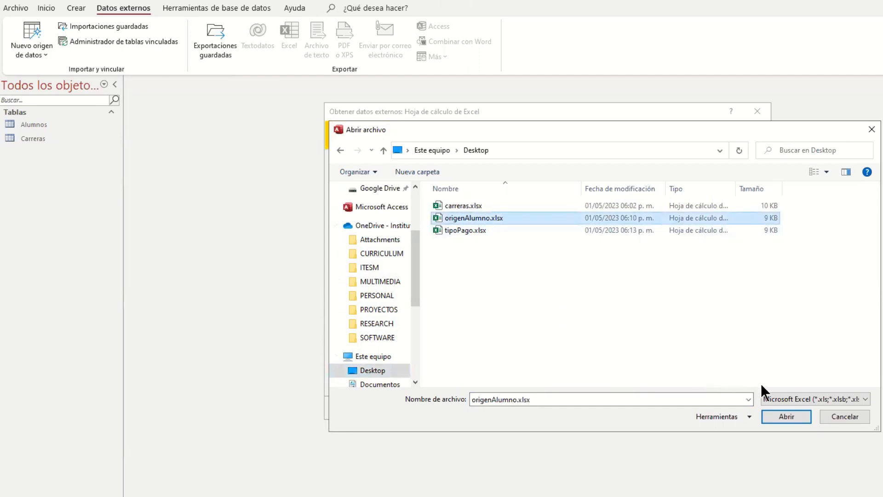
{"action": "left_click", "coordinate": [792, 417]}
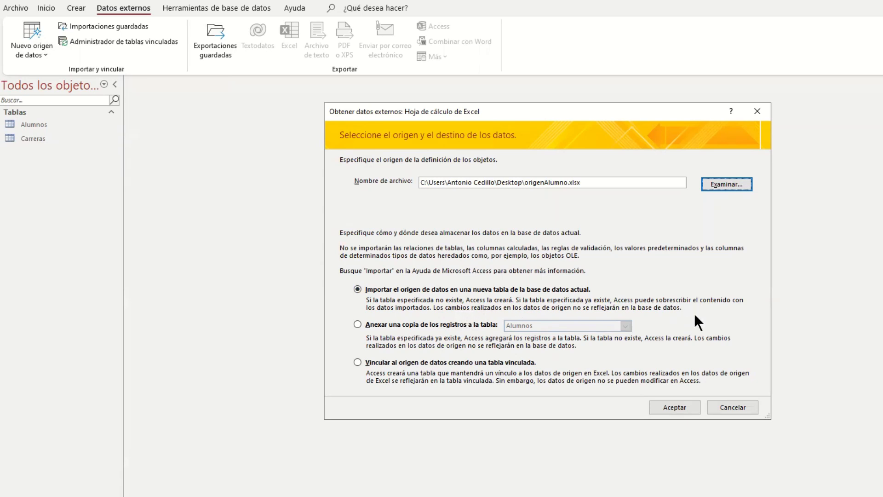
{"action": "left_click", "coordinate": [683, 408]}
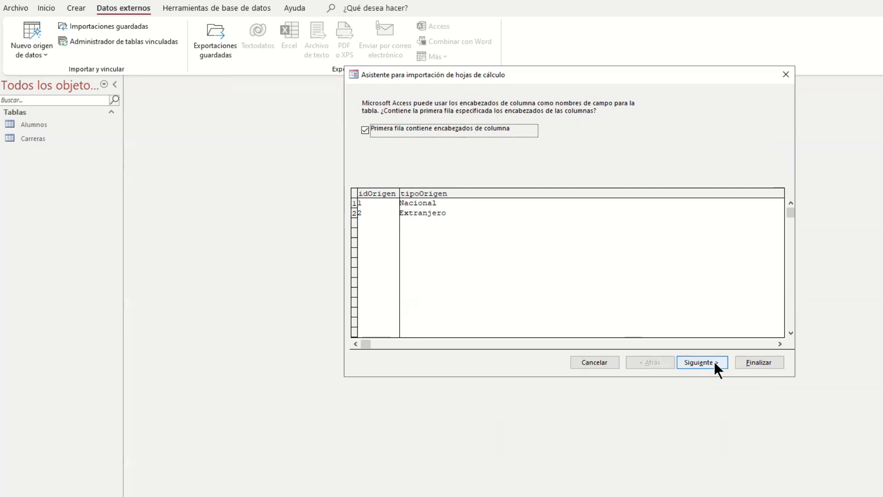
Step: Keep the first row as column headings and set the idOrigen field to type Doble, indexed as Sí (Sin duplicados)
{"action": "left_click", "coordinate": [700, 362]}
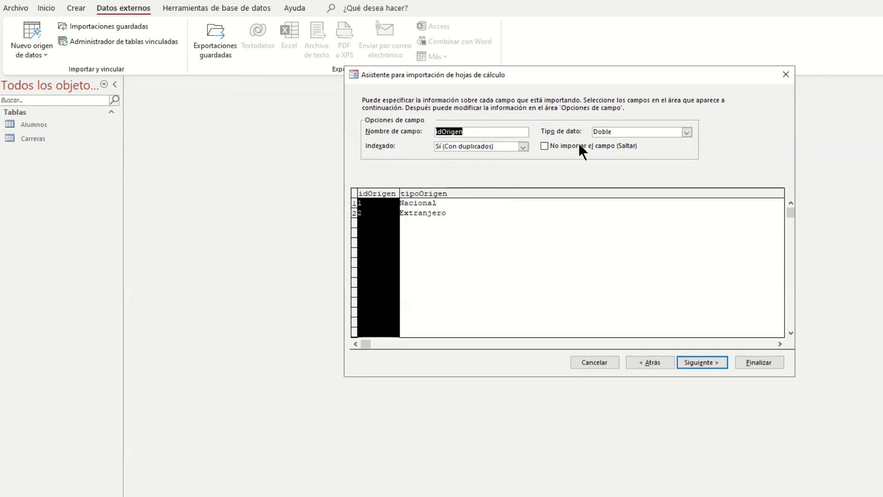
{"action": "left_click", "coordinate": [686, 132]}
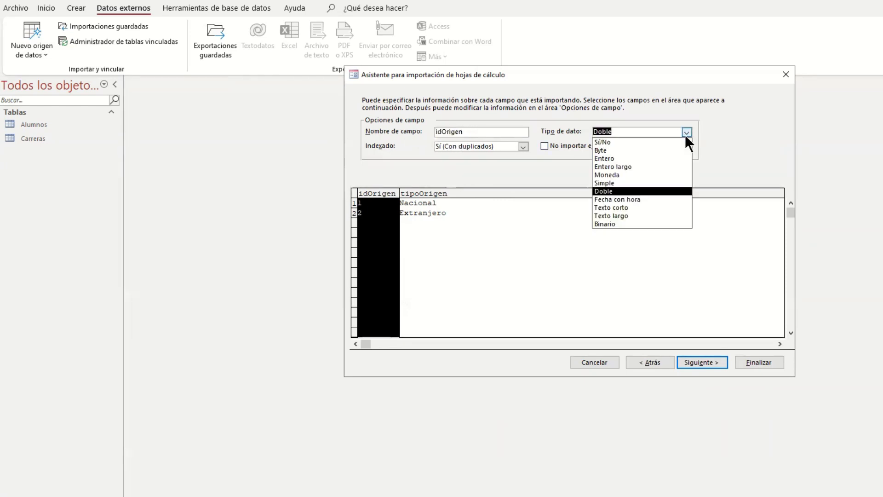
{"action": "left_click", "coordinate": [660, 191]}
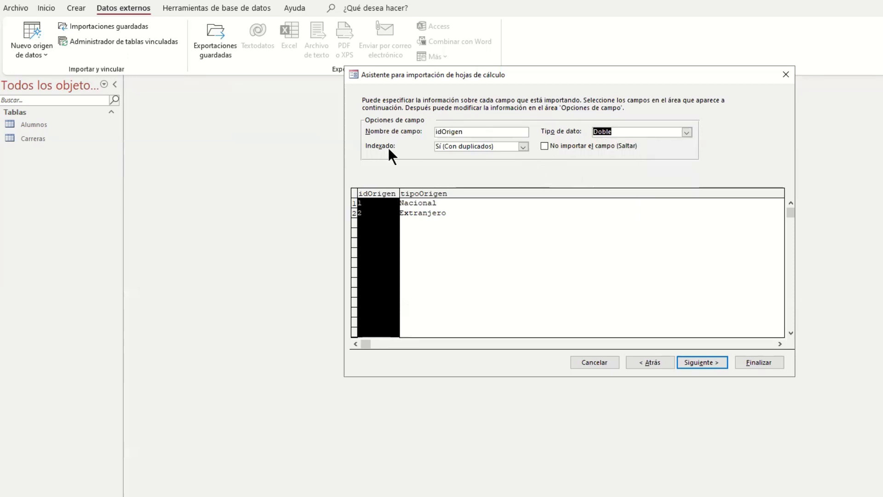
{"action": "left_click", "coordinate": [523, 146]}
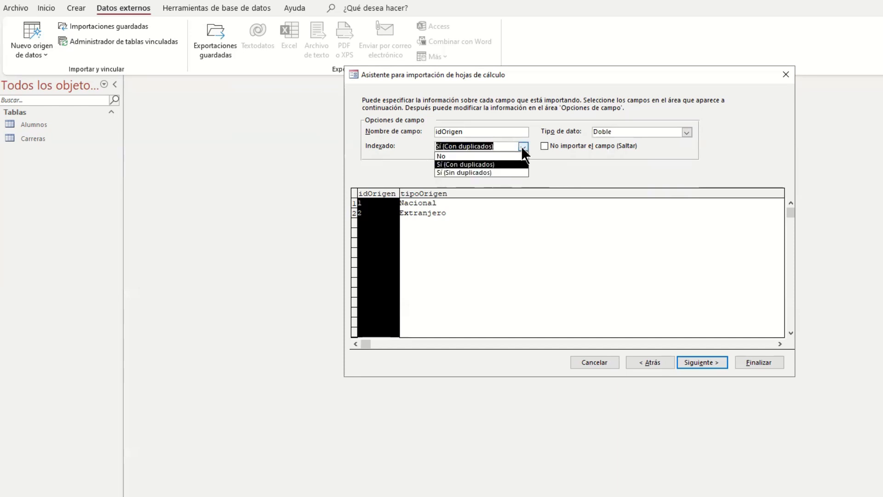
{"action": "left_click", "coordinate": [511, 172]}
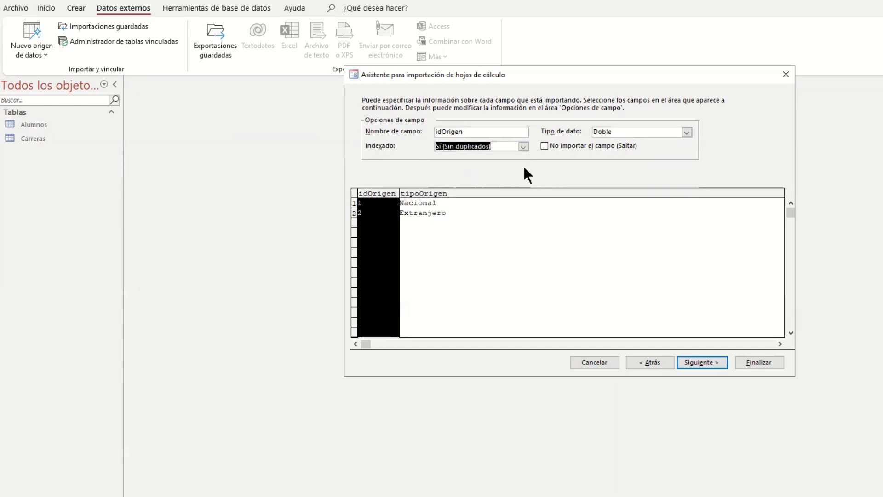
Step: Choose idOrigen as the primary key of the new table
{"action": "left_click", "coordinate": [710, 363]}
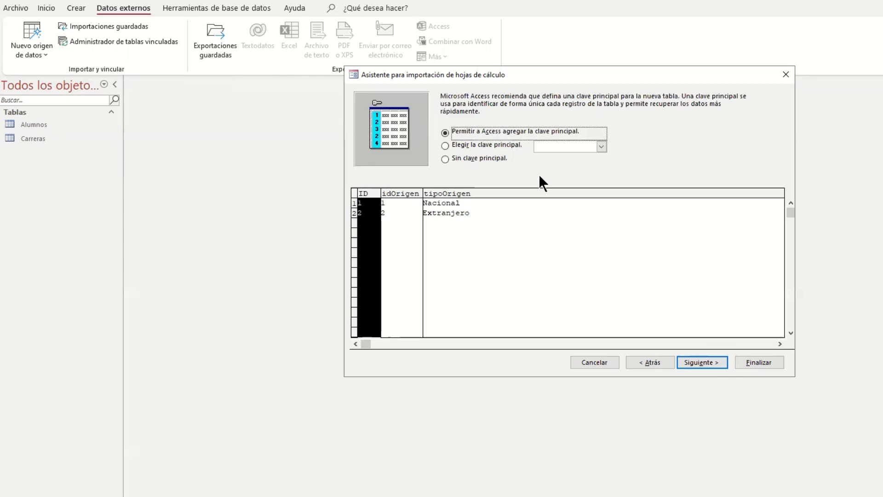
{"action": "left_click", "coordinate": [444, 146]}
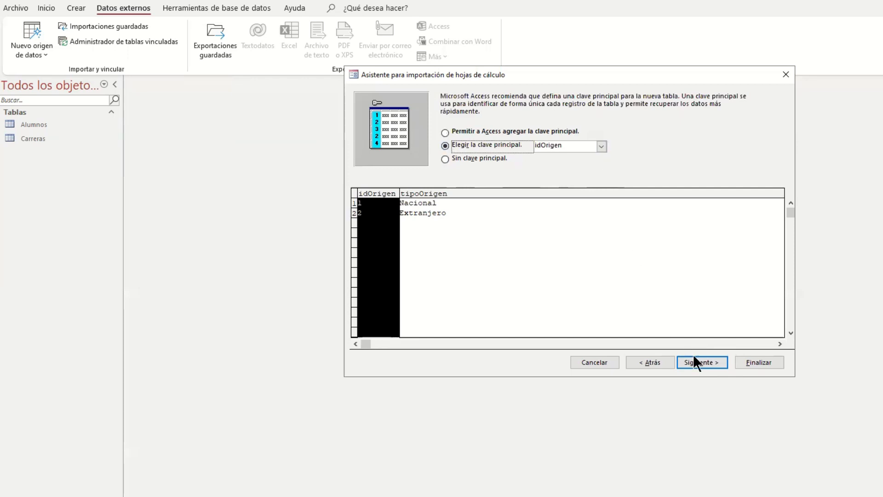
{"action": "left_click", "coordinate": [703, 362]}
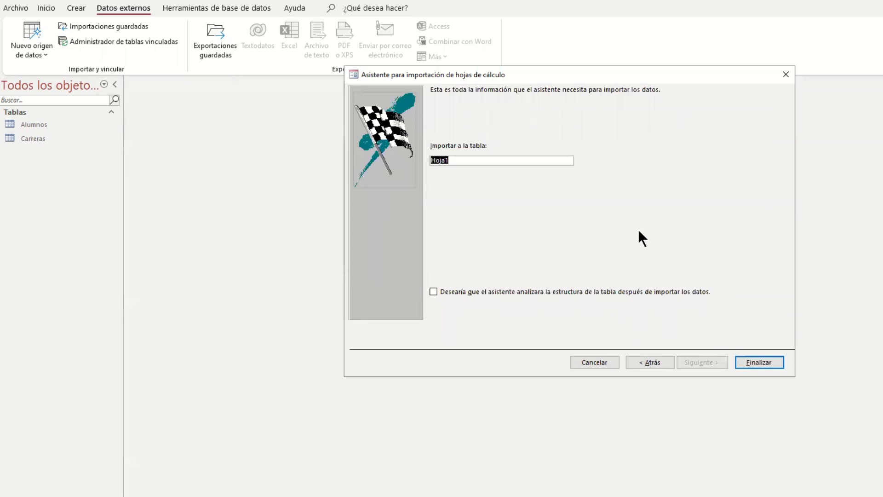
Step: Finish the import into a table named tipoOrigen without saving the import steps, and open that table
{"action": "type", "text": "tipoOrigen"}
{"action": "left_click", "coordinate": [759, 362]}
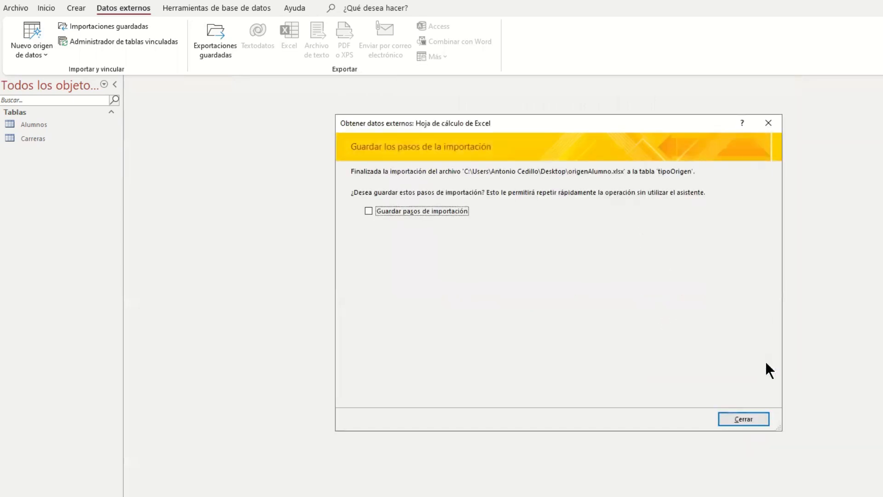
{"action": "left_click", "coordinate": [734, 419]}
{"action": "double_click", "coordinate": [37, 152]}
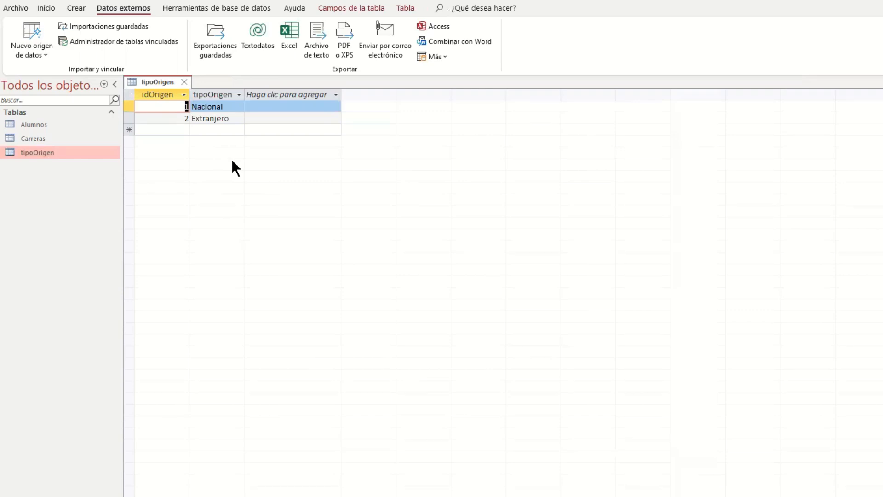
Step: Start another Excel import with carreras.xlsx from the Desktop as the source file
{"action": "left_click", "coordinate": [48, 54]}
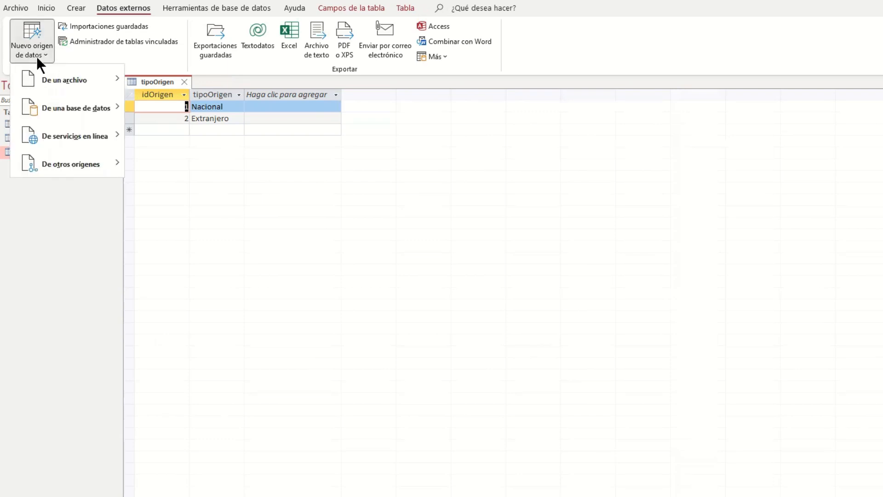
{"action": "mouse_move", "coordinate": [41, 79]}
{"action": "left_click", "coordinate": [162, 85]}
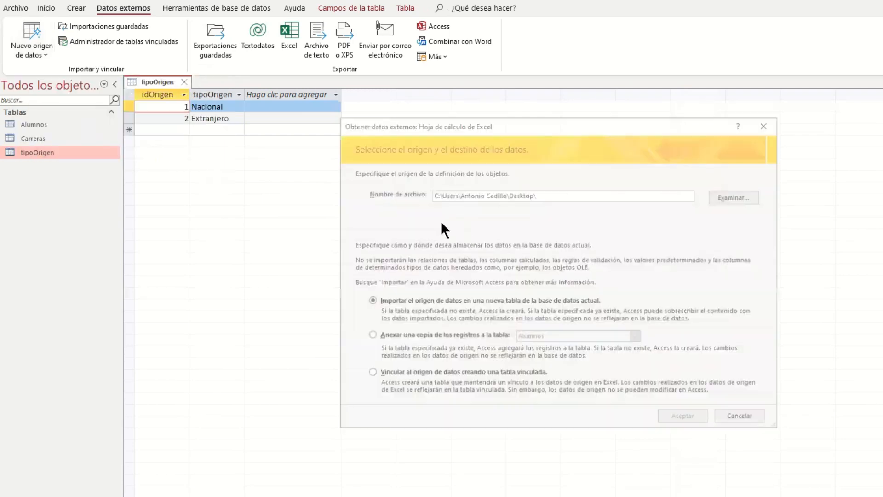
{"action": "left_click", "coordinate": [735, 195]}
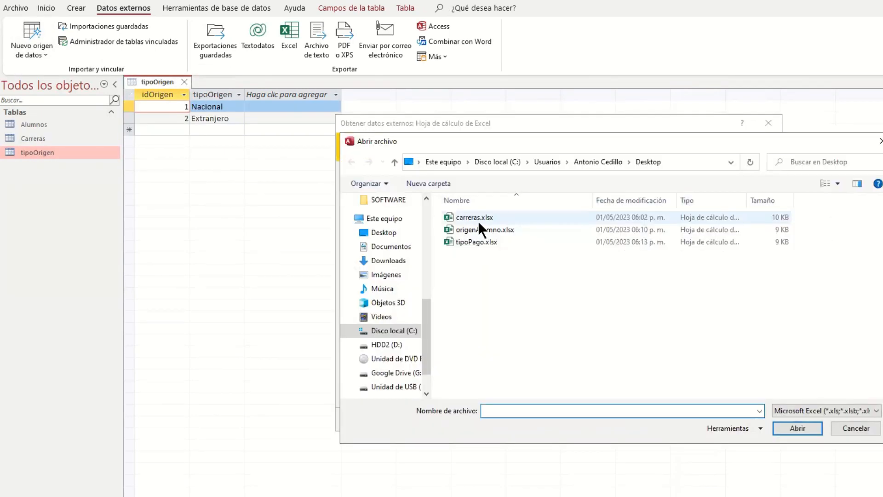
{"action": "double_click", "coordinate": [478, 217]}
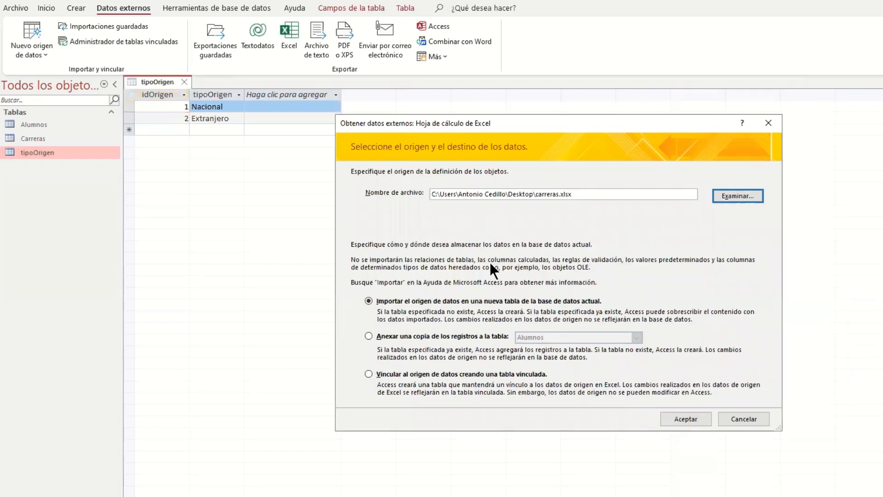
Step: Set the import to append a copy of the records to the existing Carreras table and accept
{"action": "left_click", "coordinate": [369, 336]}
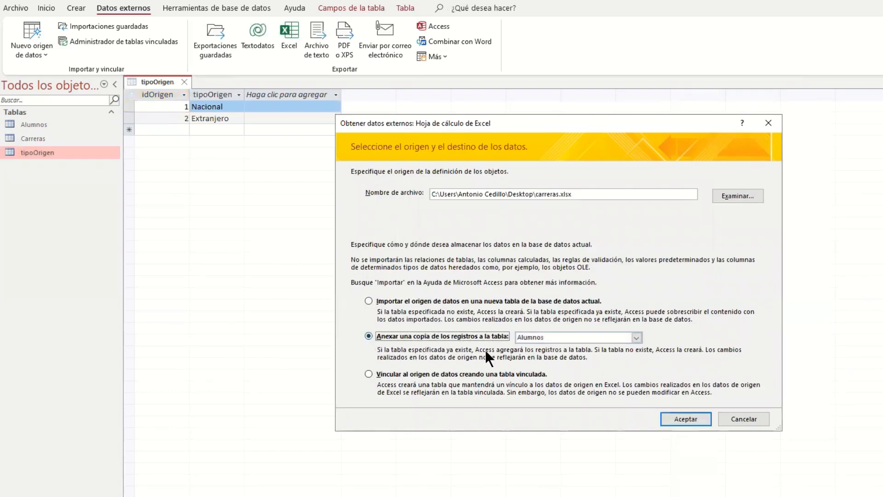
{"action": "left_click", "coordinate": [636, 338]}
{"action": "left_click", "coordinate": [627, 353]}
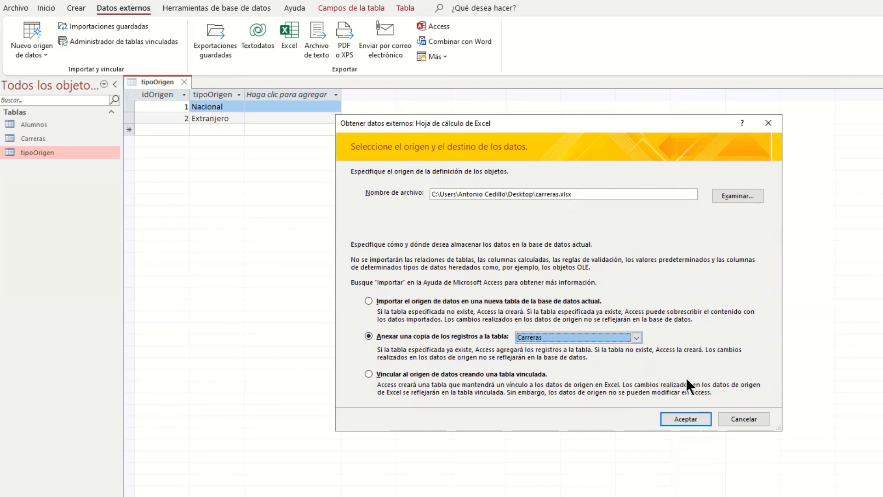
{"action": "left_click", "coordinate": [685, 419]}
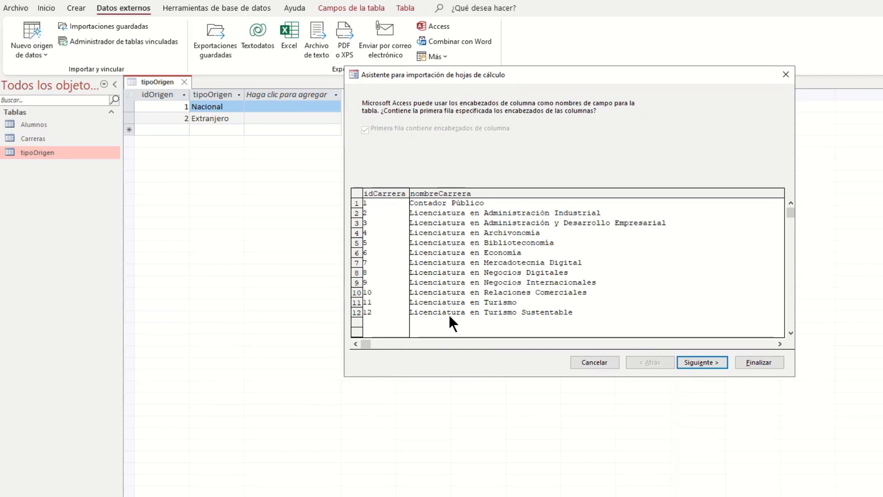
Step: Finish appending the records without saving the import steps, and open the Carreras table
{"action": "left_click", "coordinate": [701, 361]}
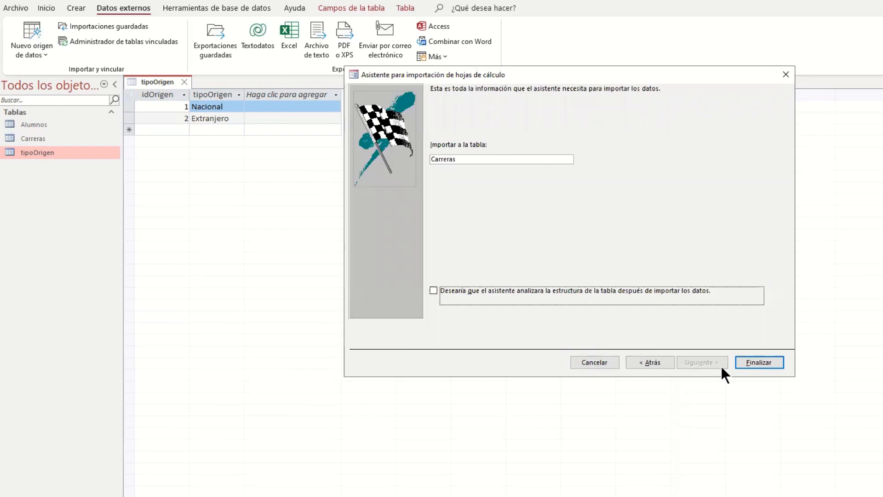
{"action": "left_click", "coordinate": [753, 363]}
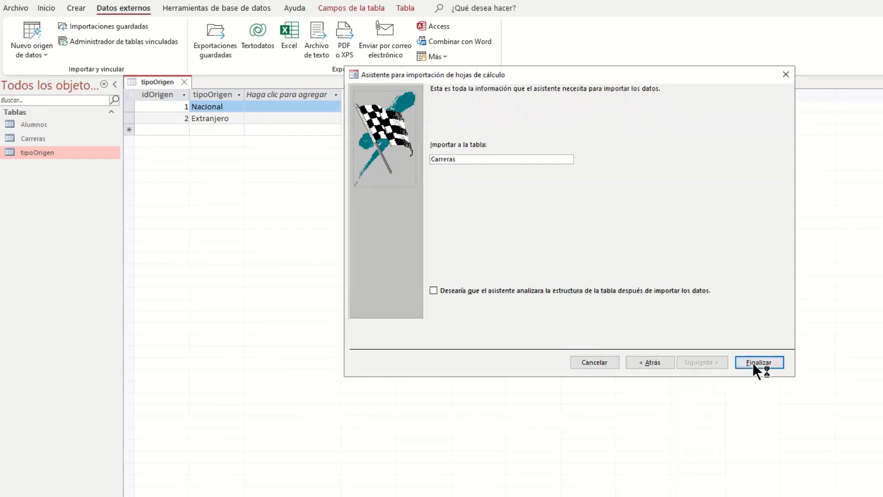
{"action": "left_click", "coordinate": [738, 420]}
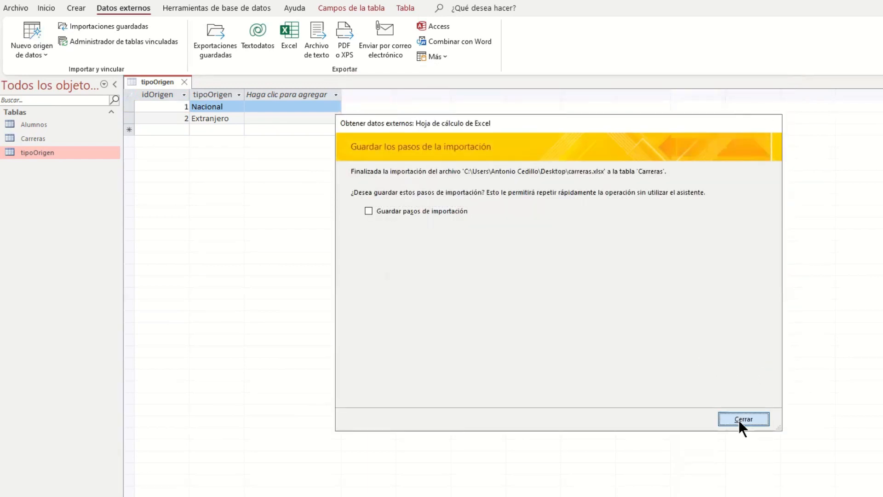
{"action": "double_click", "coordinate": [25, 138]}
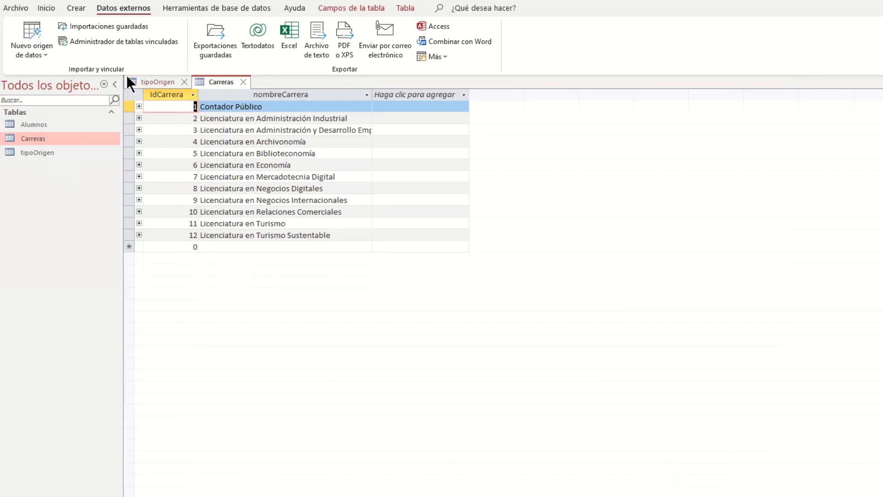
Step: Start another Excel import that links to the data source through a linked table, using tipoPago.xlsx from the Desktop as the source file
{"action": "left_click", "coordinate": [46, 54]}
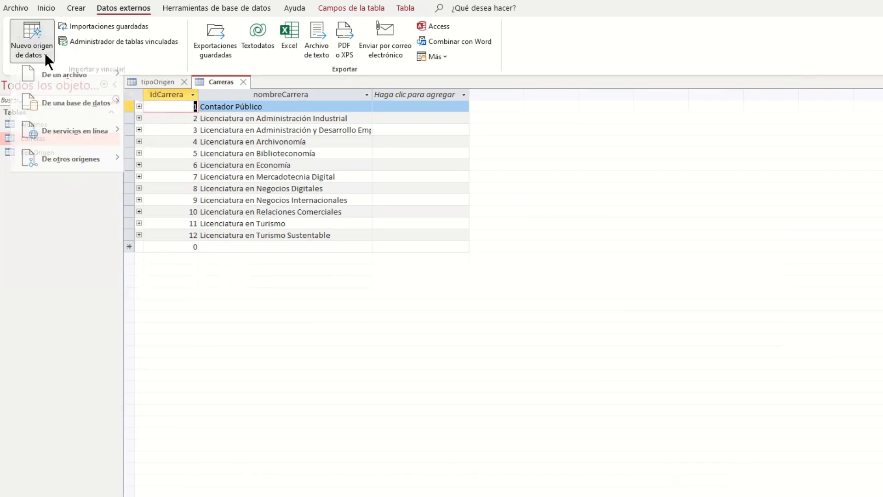
{"action": "mouse_move", "coordinate": [54, 77]}
{"action": "left_click", "coordinate": [154, 79]}
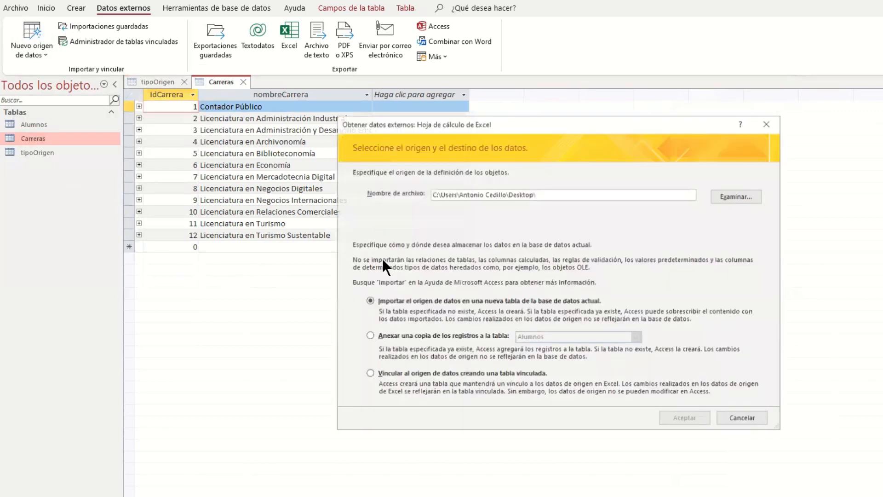
{"action": "left_click", "coordinate": [368, 374]}
{"action": "left_click", "coordinate": [731, 195]}
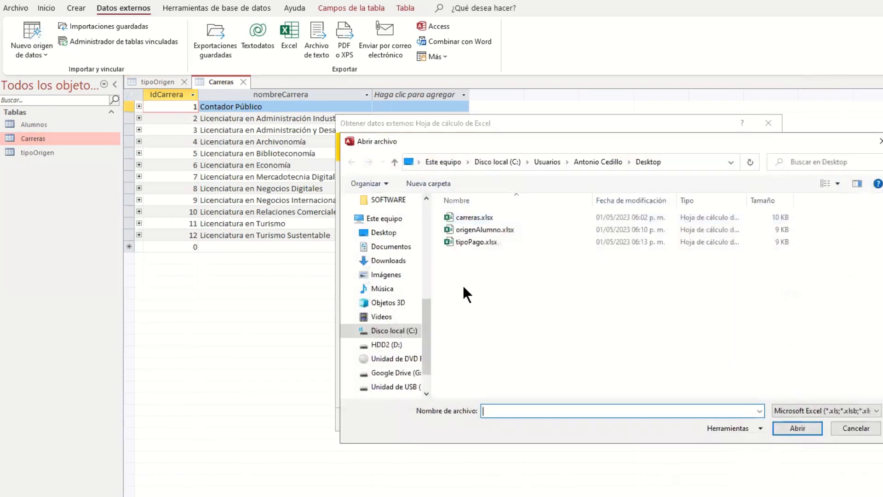
{"action": "double_click", "coordinate": [485, 244]}
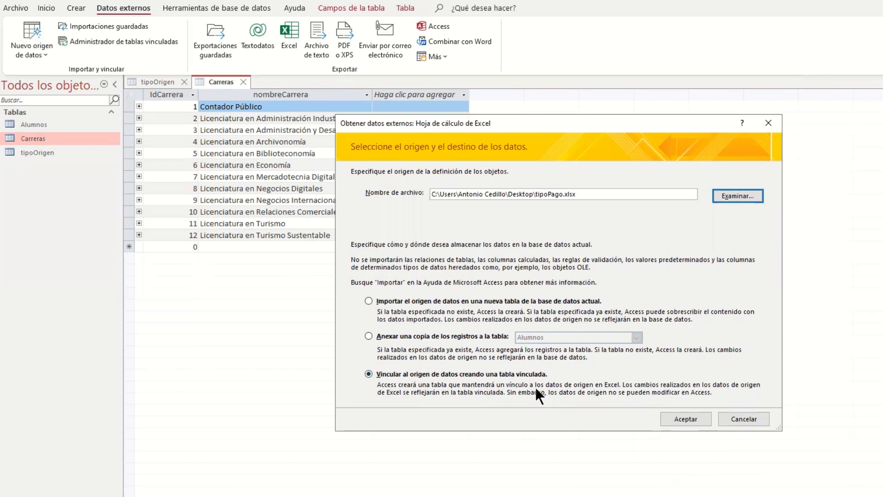
{"action": "left_click", "coordinate": [689, 419]}
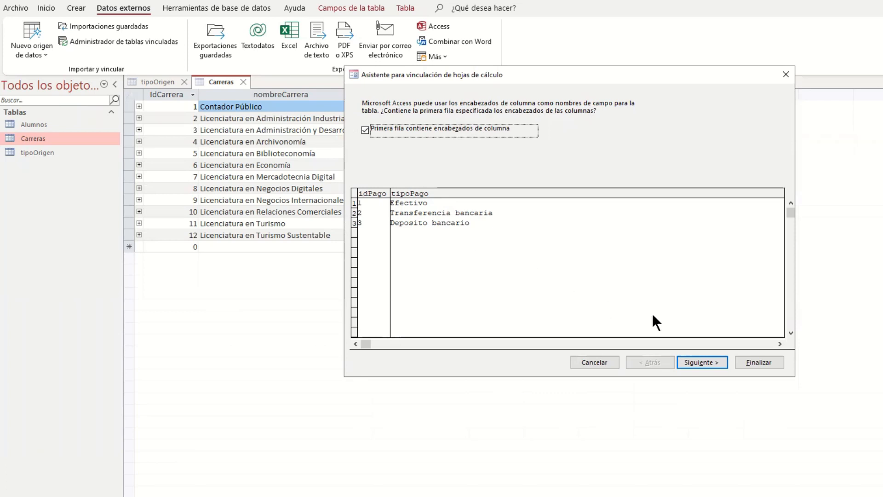
Step: Use the first row as column headings, name the linked table tipoPago and finish the linking wizard
{"action": "left_click", "coordinate": [702, 363]}
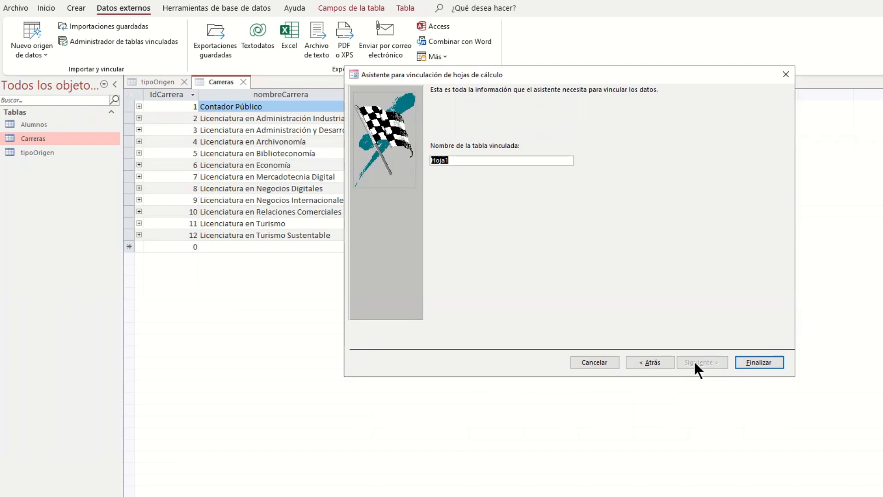
{"action": "type", "text": "tipoPago"}
{"action": "left_click", "coordinate": [752, 362]}
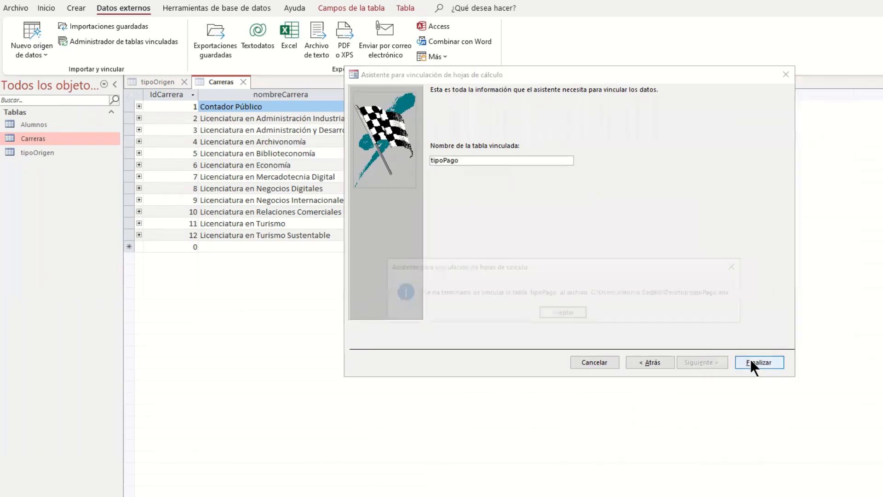
{"action": "left_click", "coordinate": [563, 313]}
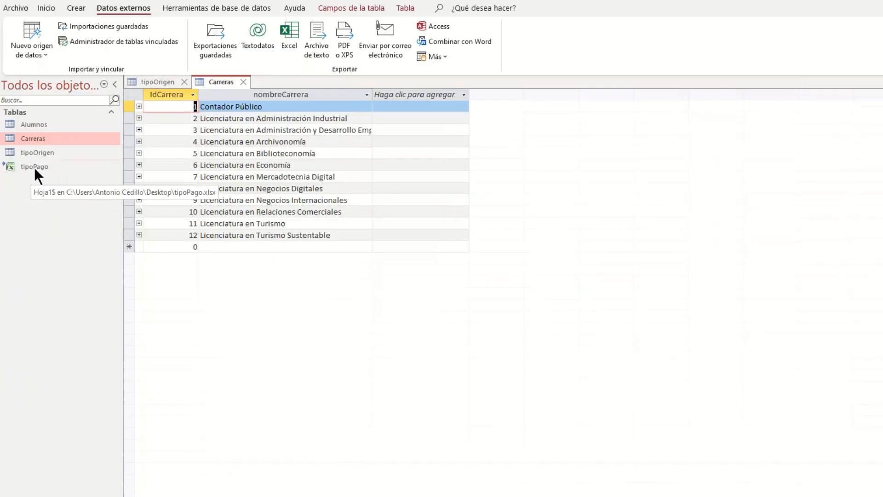
Step: Open the linked tipoPago table and widen its tipoPago column to fit the full entries
{"action": "double_click", "coordinate": [56, 179]}
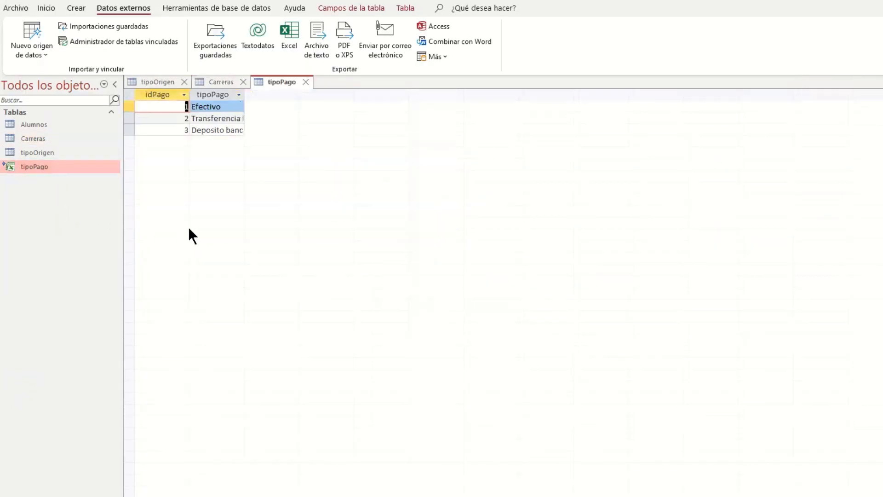
{"action": "left_click_drag", "start_coordinate": [244, 94], "coordinate": [286, 94]}
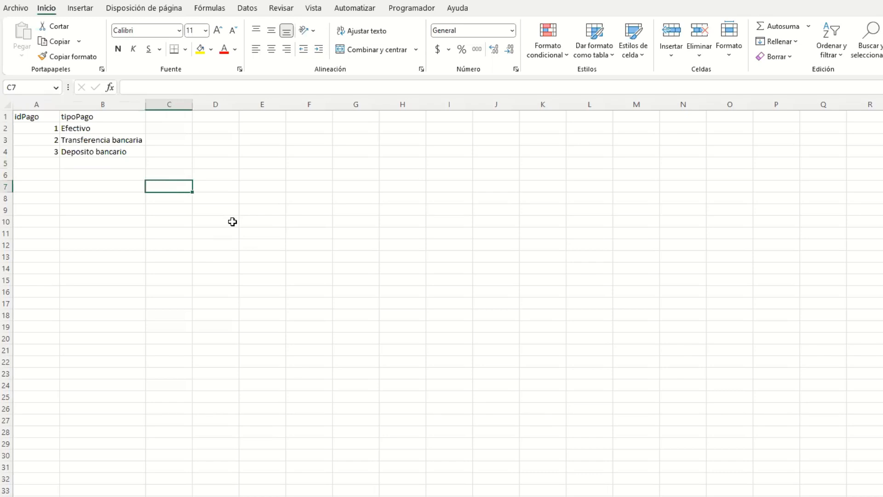
Step: In the tipoPago workbook in Excel, add a row with idPago 4 and tipoPago Otro, and reopen the linked tipoPago table in Access
{"action": "left_click", "coordinate": [54, 165]}
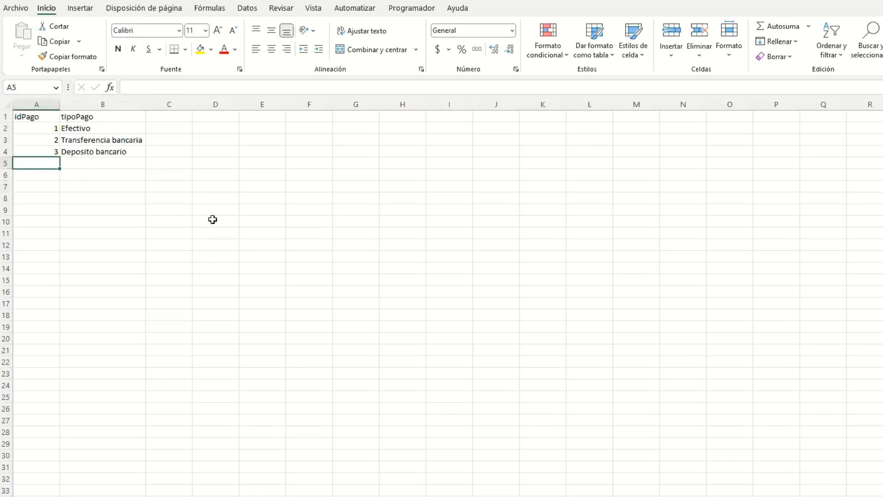
{"action": "type", "text": "4"}
{"action": "key", "text": "Tab"}
{"action": "type", "text": "Otro"}
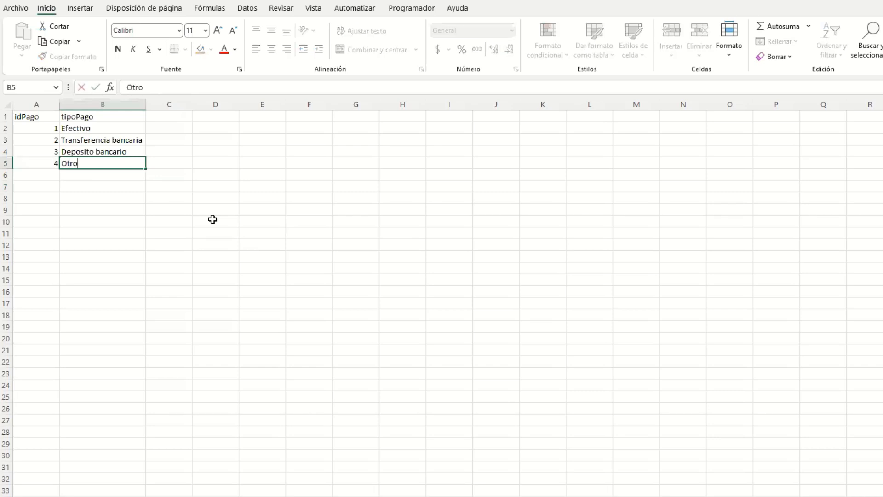
{"action": "key", "text": "Return"}
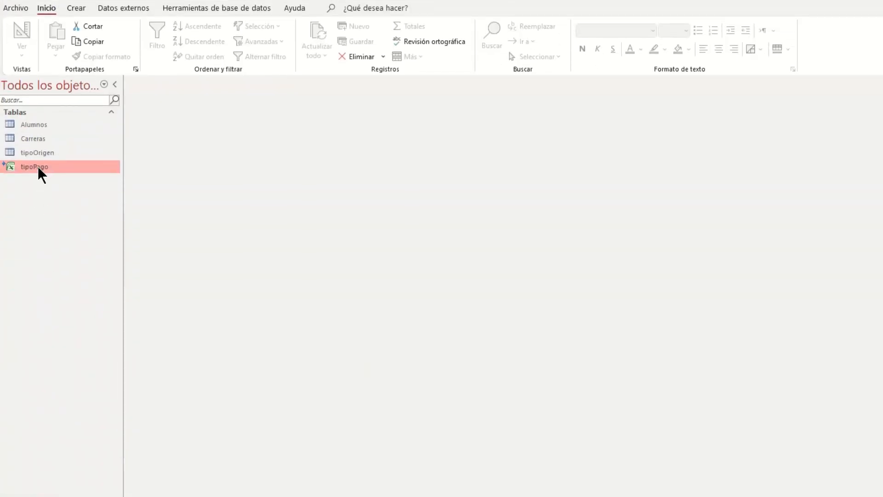
{"action": "double_click", "coordinate": [38, 166]}
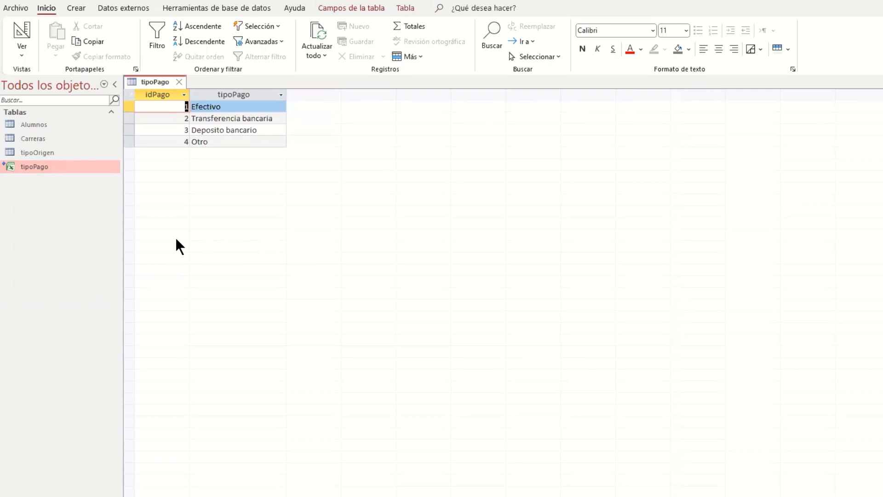
Step: Open the Alumnos table and start an Excel export of it to Alumnos.xlsx on the Desktop in Excel Workbook format
{"action": "double_click", "coordinate": [19, 125]}
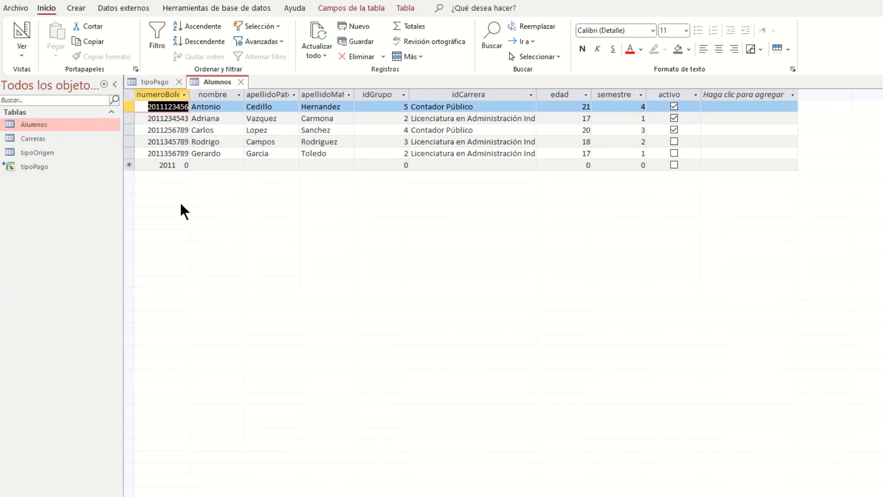
{"action": "left_click", "coordinate": [131, 8]}
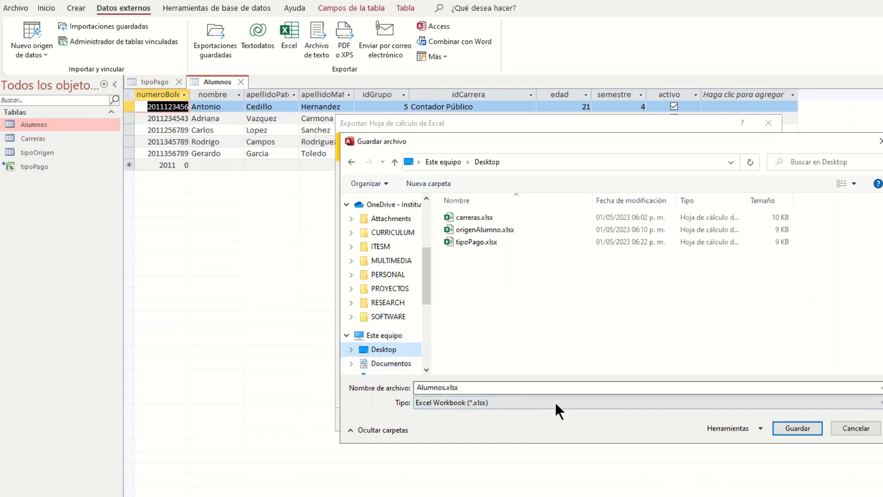
{"action": "left_click", "coordinate": [783, 429]}
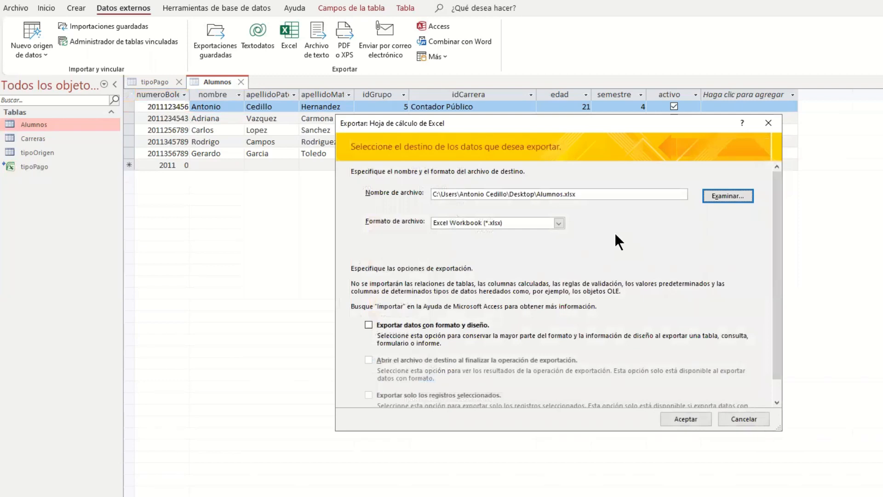
Step: Export the Alumnos data with formatting and layout, and finish without saving the export steps
{"action": "left_click", "coordinate": [369, 325]}
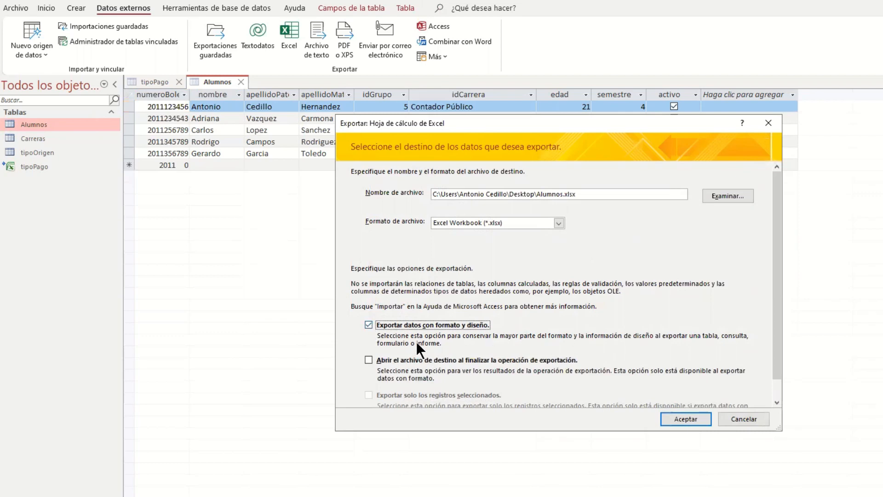
{"action": "left_click", "coordinate": [699, 418]}
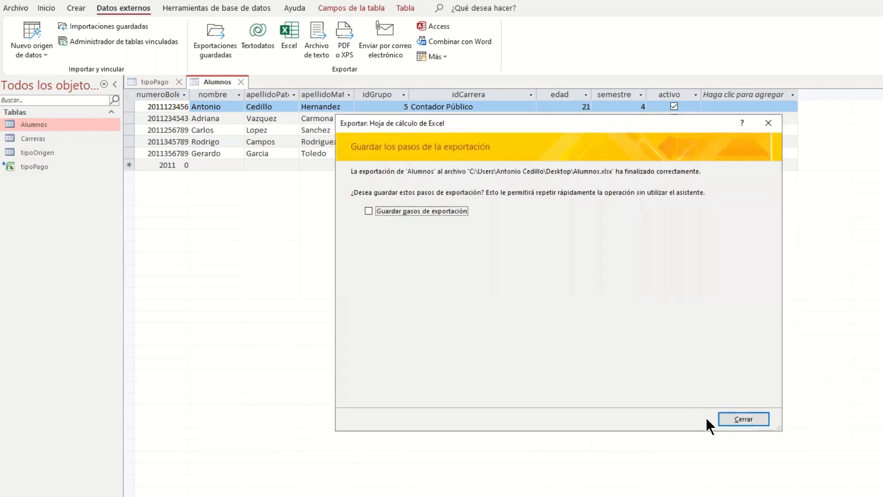
{"action": "left_click", "coordinate": [735, 419]}
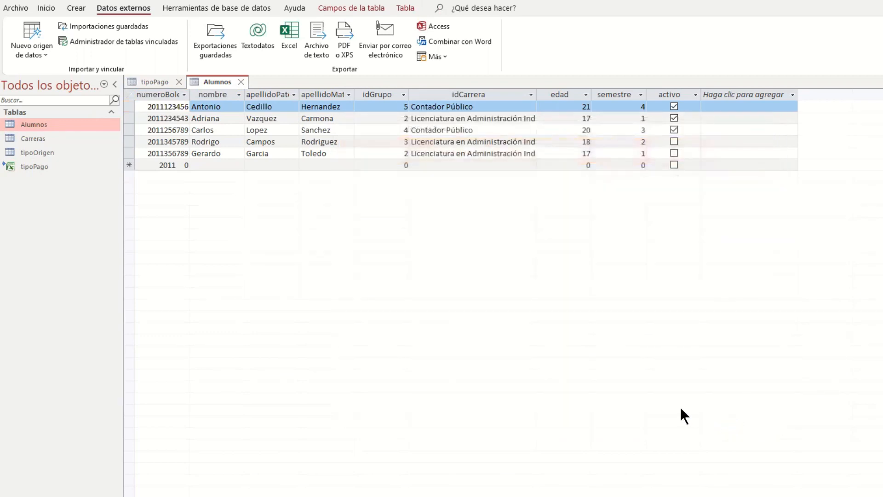